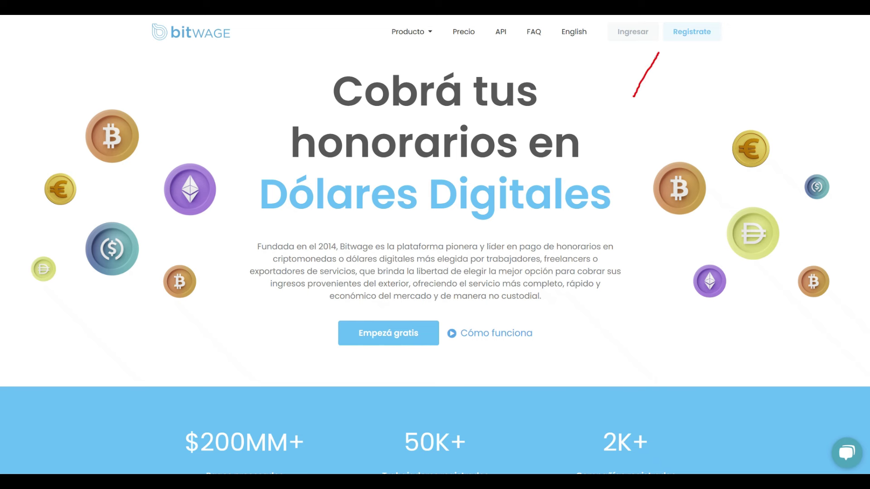
Step: Open the account registration form for an employee or freelancer
mouse_move(666, 24)
left_mouse_down()
mouse_move(727, 42)
mouse_move(679, 22)
left_mouse_up()
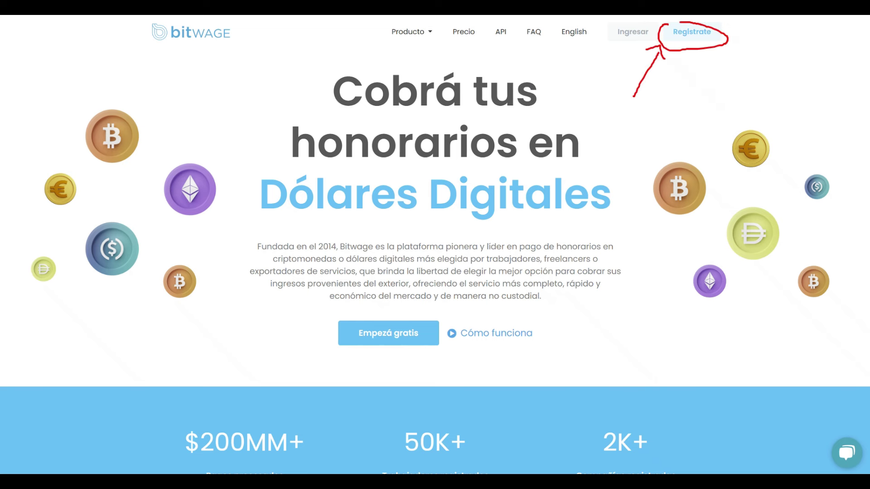
left_click_drag(740, 39, 762, 25)
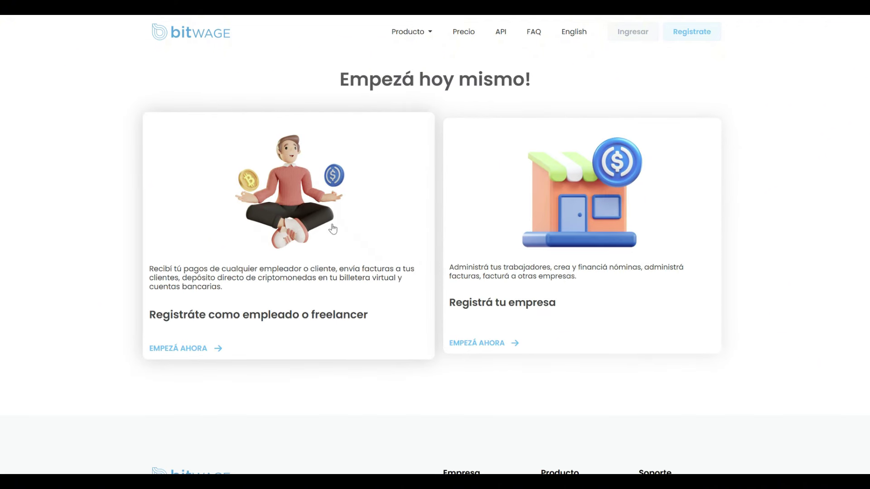
left_click(385, 228)
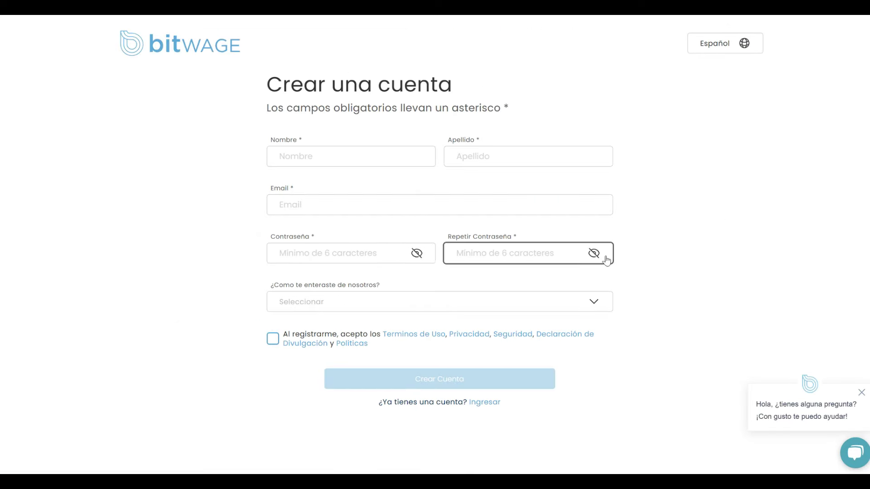
mouse_move(233, 51)
left_mouse_down()
mouse_move(248, 382)
mouse_move(562, 410)
mouse_move(648, 127)
mouse_move(360, 59)
mouse_move(233, 63)
left_mouse_up()
left_click_drag(698, 173, 804, 126)
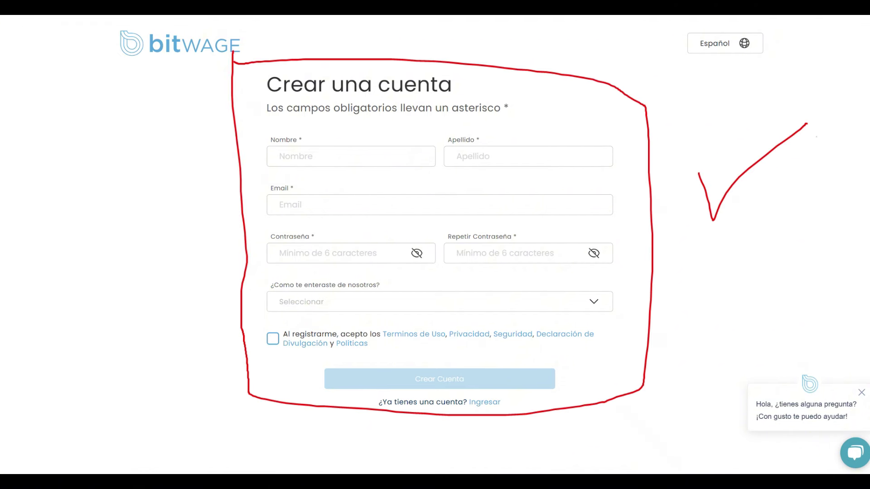
key("Escape")
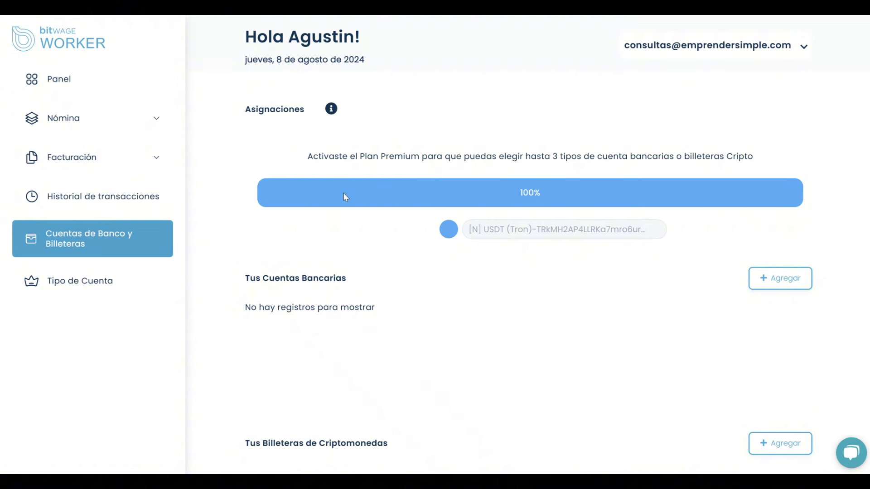
Step: Examine the payment allocations, bank accounts and cryptocurrency wallets on the Cuentas de Banco y Billeteras page
mouse_move(21, 218)
left_mouse_down()
mouse_move(44, 262)
mouse_move(153, 257)
mouse_move(108, 211)
mouse_move(28, 212)
left_mouse_up()
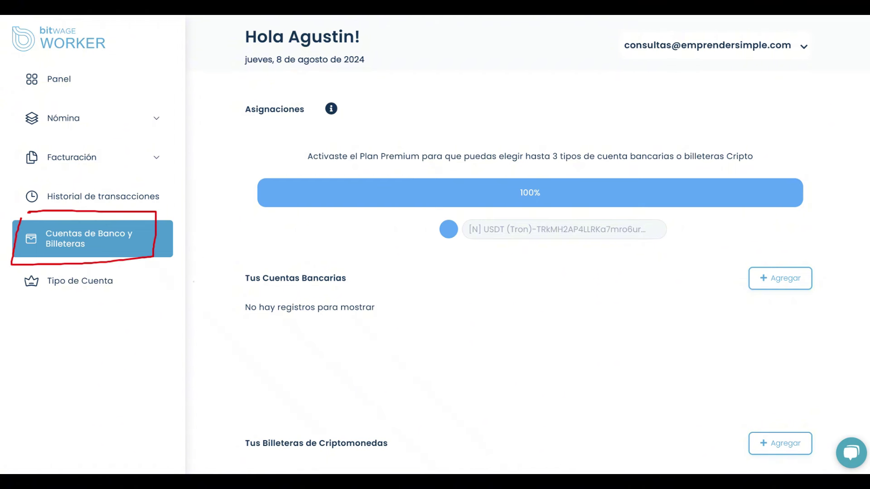
left_click_drag(183, 246, 228, 247)
mouse_move(219, 234)
left_mouse_down()
mouse_move(226, 240)
mouse_move(216, 261)
left_mouse_up()
key("Escape")
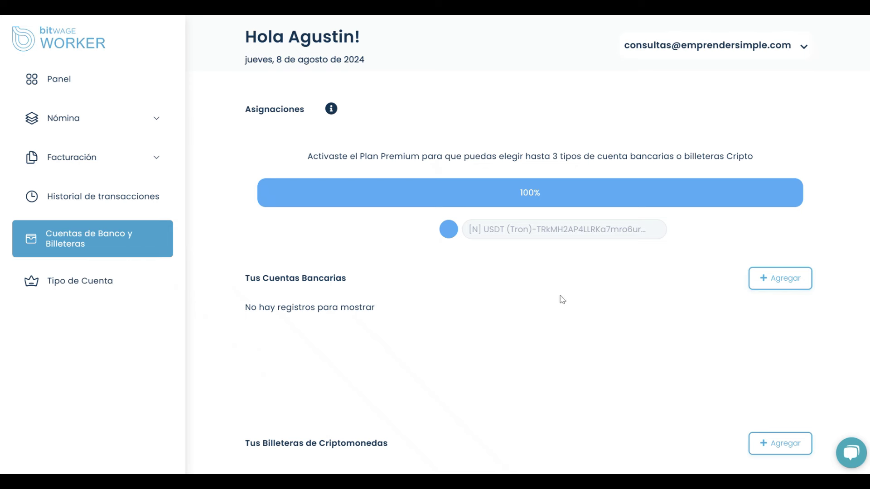
scroll(562, 299, "down", 3)
left_click_drag(296, 338, 384, 333)
left_click_drag(292, 166, 372, 160)
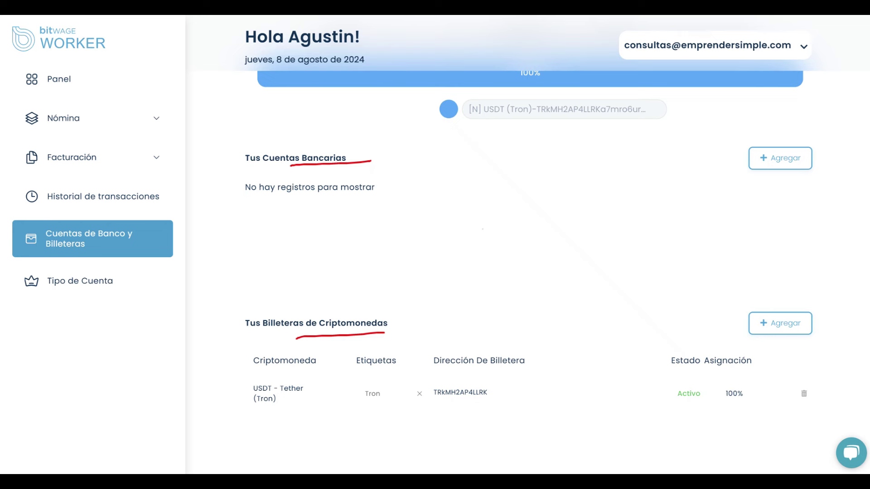
scroll(553, 266, "up", 3)
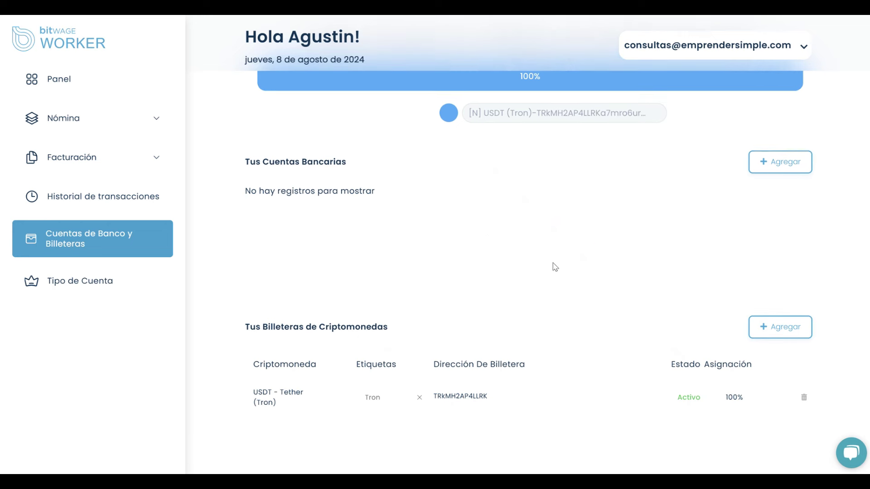
mouse_move(548, 183)
left_mouse_down()
mouse_move(498, 185)
mouse_move(517, 166)
left_mouse_up()
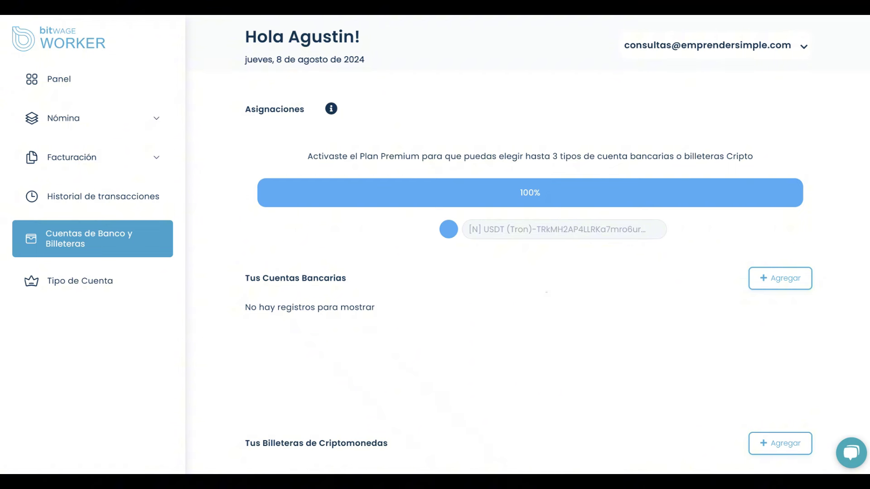
mouse_move(448, 266)
left_mouse_down()
mouse_move(442, 268)
mouse_move(456, 292)
mouse_move(483, 280)
mouse_move(495, 291)
mouse_move(422, 438)
mouse_move(428, 448)
left_mouse_up()
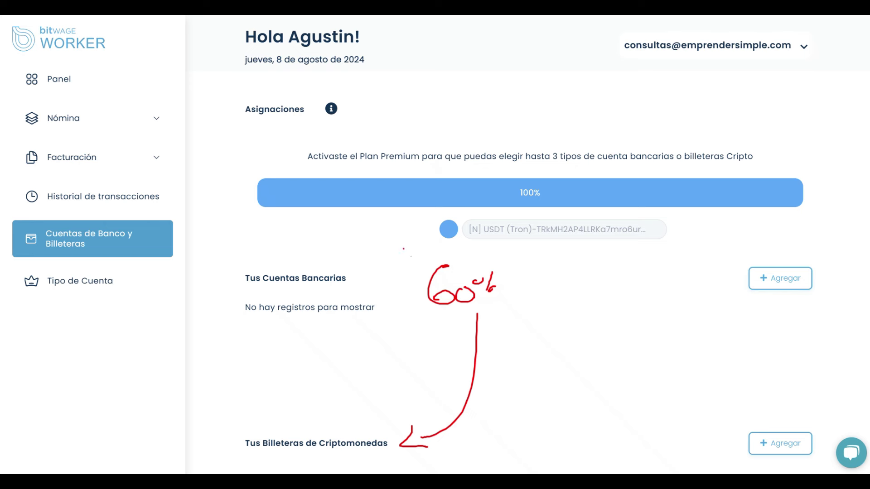
mouse_move(403, 248)
left_mouse_down()
mouse_move(335, 254)
mouse_move(351, 268)
left_mouse_up()
mouse_move(413, 231)
left_mouse_down()
mouse_move(416, 257)
mouse_move(439, 246)
mouse_move(441, 257)
left_mouse_up()
left_click_drag(454, 248, 453, 249)
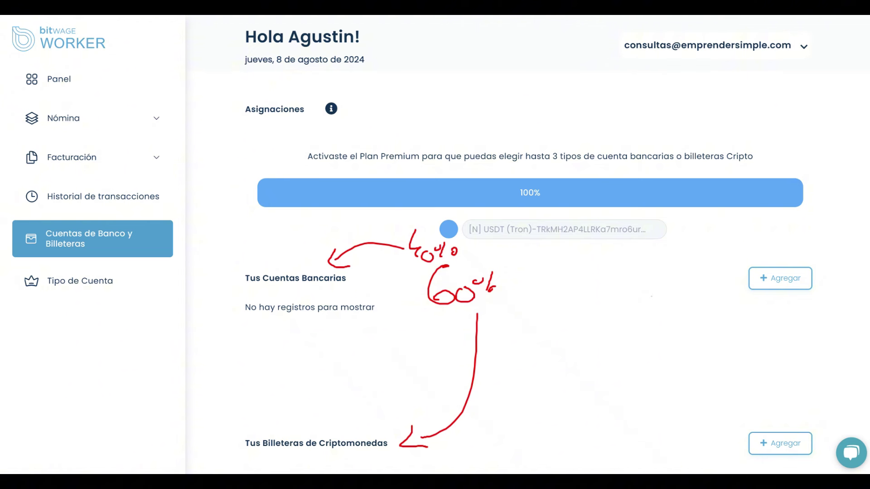
mouse_move(580, 182)
left_mouse_down()
mouse_move(560, 167)
mouse_move(576, 204)
mouse_move(530, 150)
left_mouse_up()
key("e")
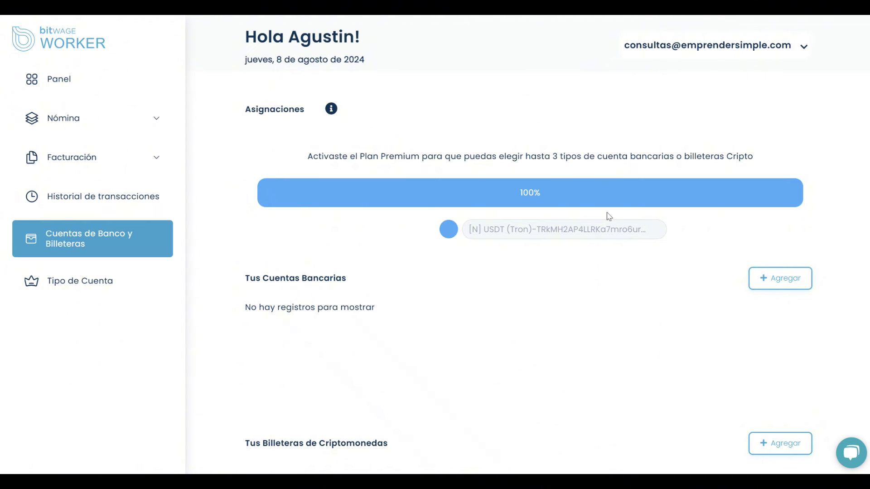
Step: Open a new invoice form (Crear Factura) from the Facturación section
mouse_move(280, 284)
left_mouse_down()
mouse_move(118, 190)
mouse_move(138, 180)
mouse_move(107, 132)
mouse_move(86, 178)
mouse_move(128, 140)
left_mouse_up()
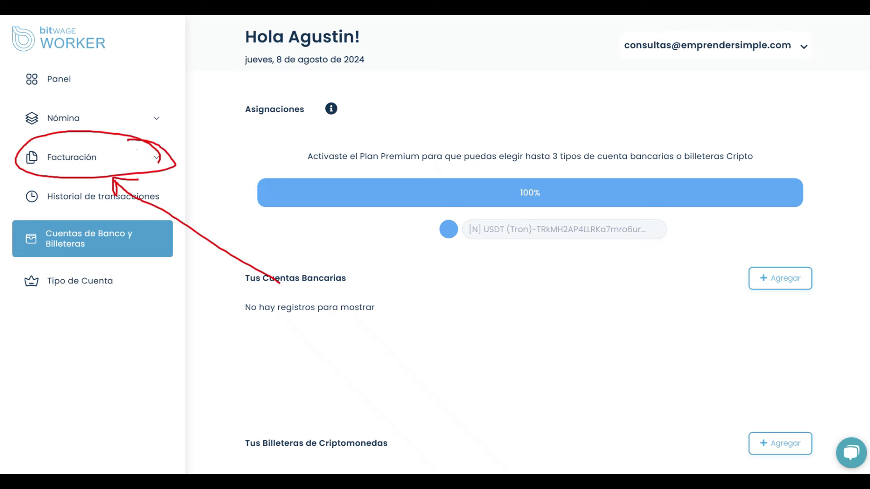
key("Escape")
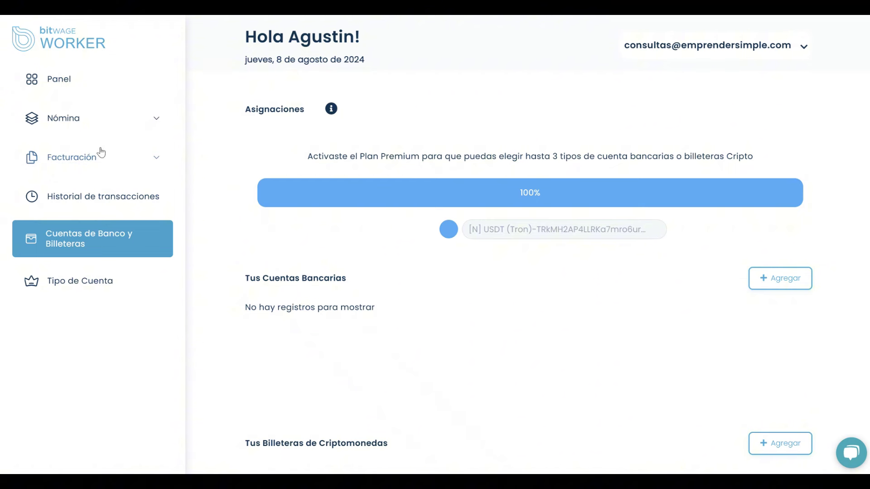
left_click(137, 162)
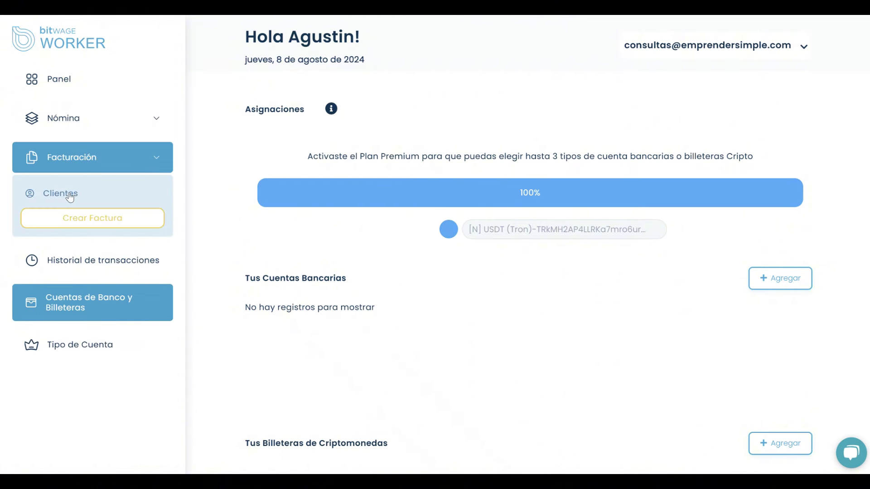
left_click(84, 224)
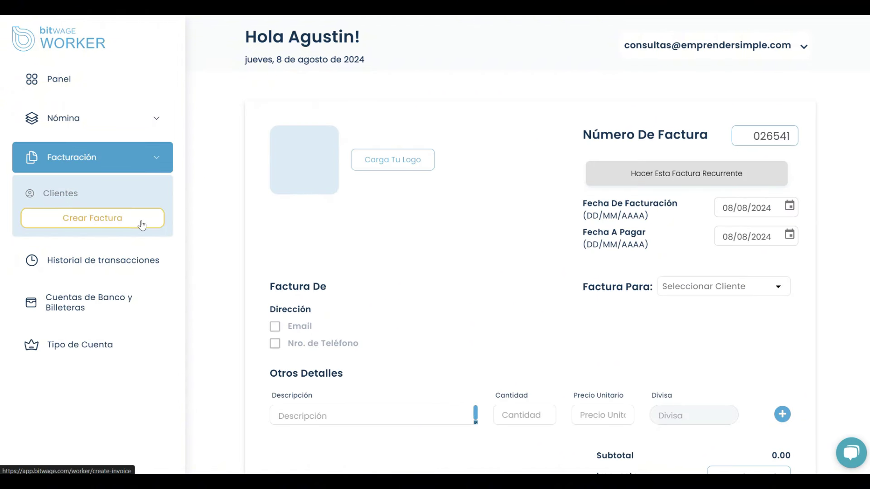
Step: Examine the whole new invoice form, including its dates, client, item details, total amount and funding instructions
scroll(848, 210, "down", 3)
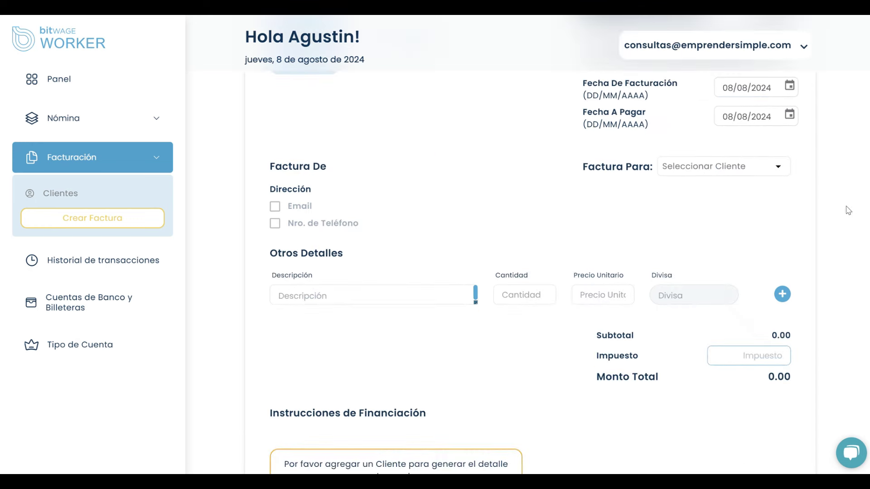
scroll(851, 213, "down", 3)
scroll(860, 218, "up", 3)
scroll(859, 219, "up", 3)
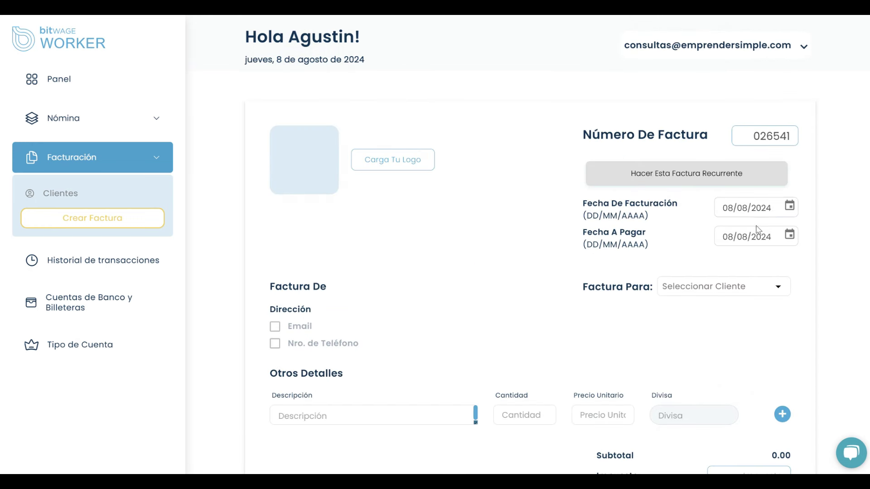
scroll(836, 226, "down", 5)
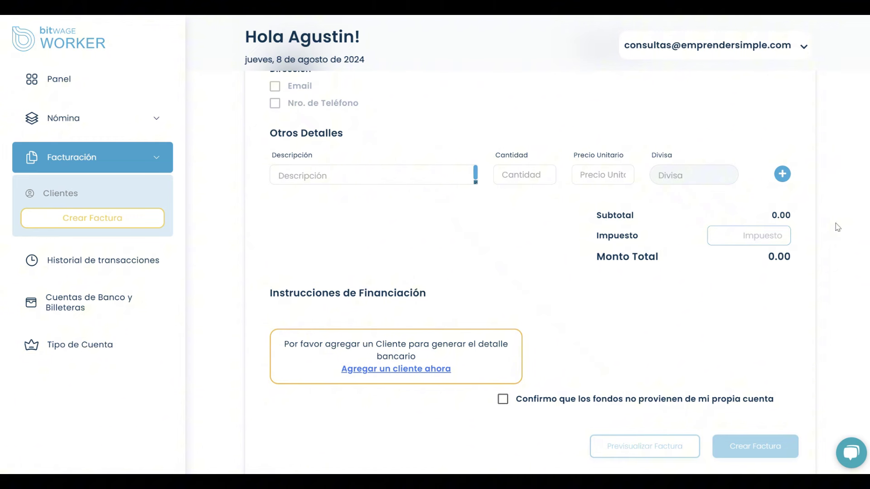
scroll(845, 280, "up", 3)
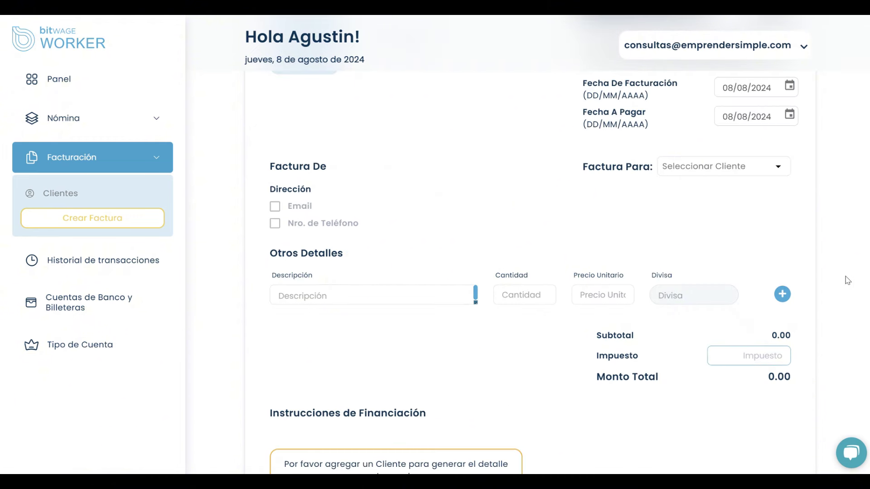
scroll(845, 240, "down", 3)
scroll(841, 245, "up", 3)
scroll(848, 292, "down", 1)
scroll(848, 293, "down", 3)
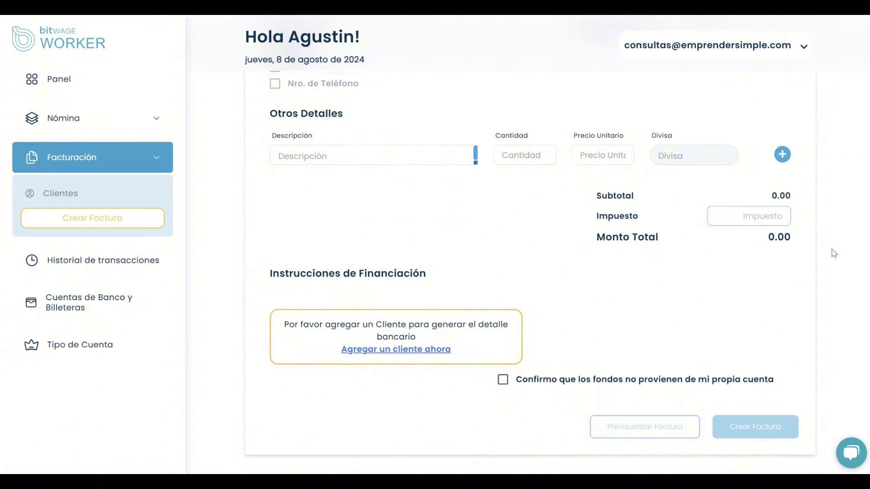
scroll(838, 247, "up", 5)
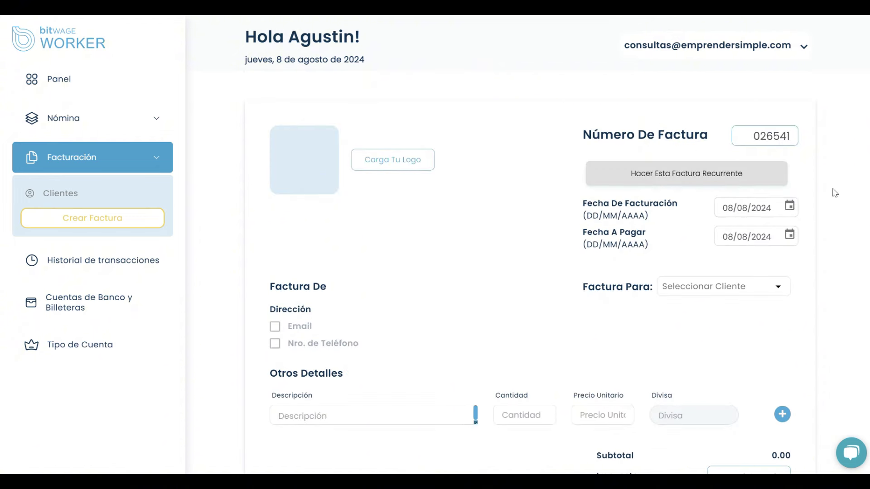
scroll(835, 193, "down", 3)
scroll(835, 193, "down", 3)
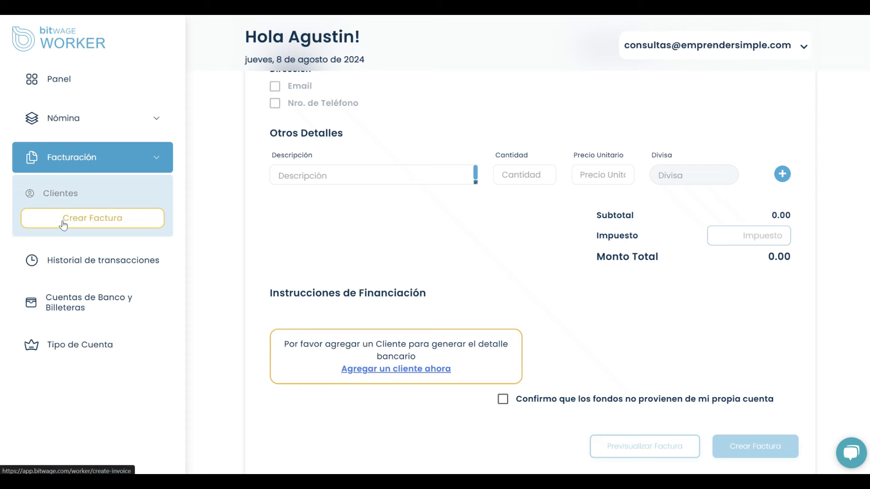
Step: Start adding a new client from the invoice's funding instructions and choose USD as the currency in which payments are received
mouse_move(50, 202)
left_mouse_down()
mouse_move(162, 244)
mouse_move(37, 209)
left_mouse_up()
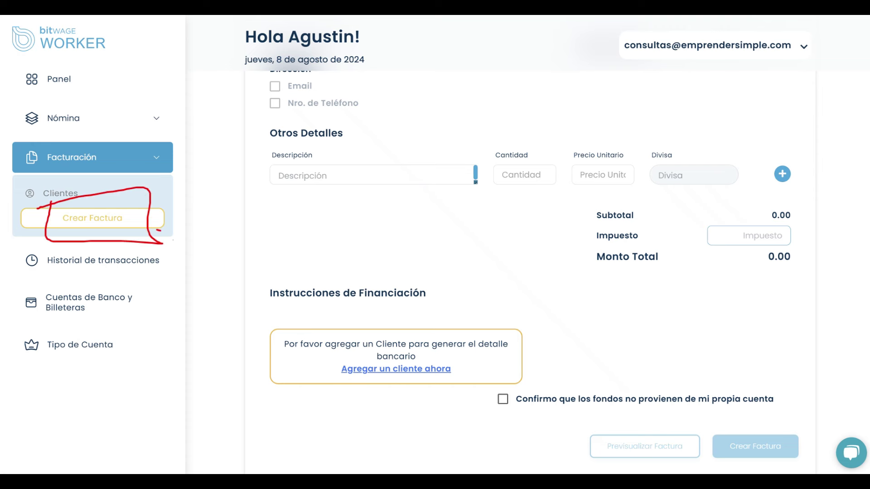
mouse_move(157, 230)
left_mouse_down()
mouse_move(290, 311)
mouse_move(296, 334)
left_mouse_up()
mouse_move(469, 337)
left_mouse_down()
mouse_move(327, 369)
mouse_move(453, 339)
mouse_move(411, 335)
left_mouse_up()
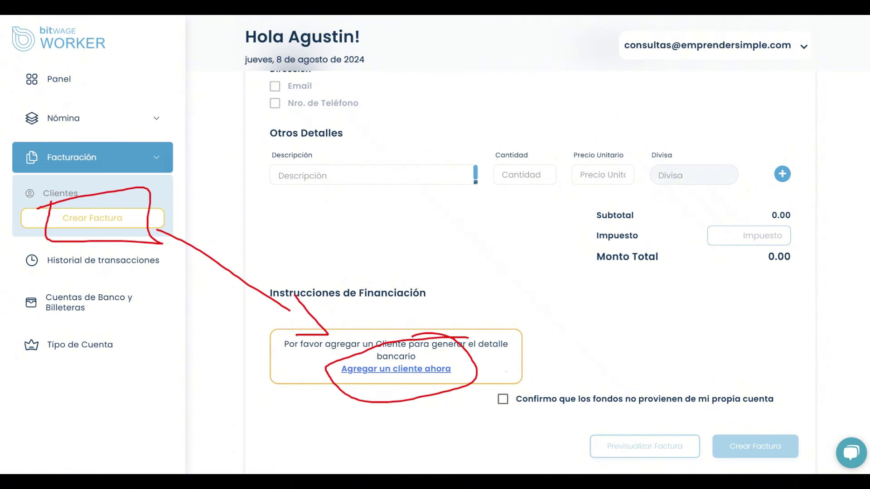
key("Escape")
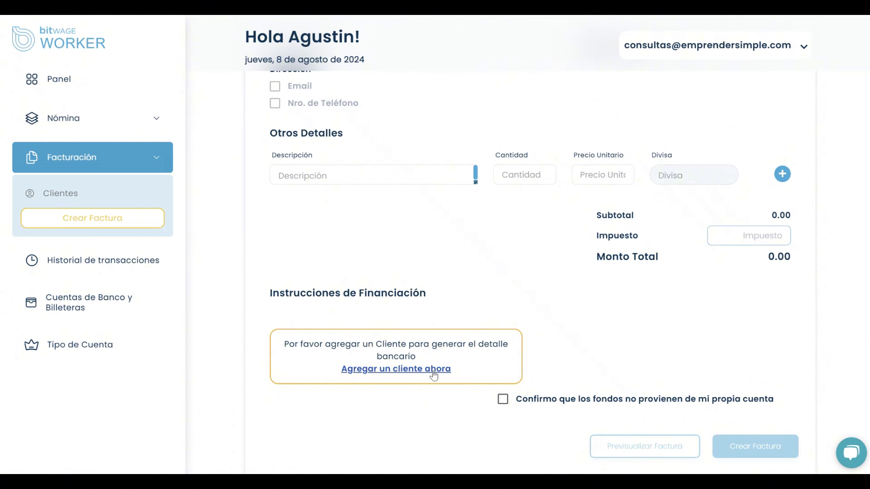
left_click(398, 369)
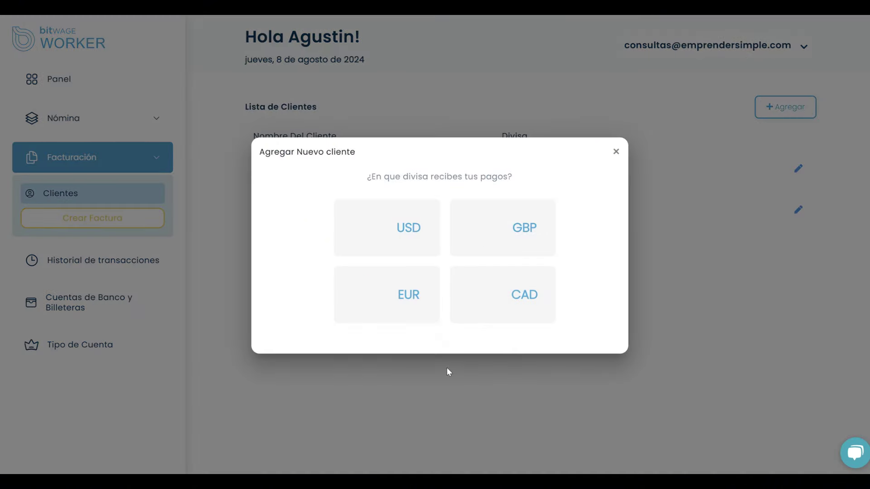
left_click(395, 240)
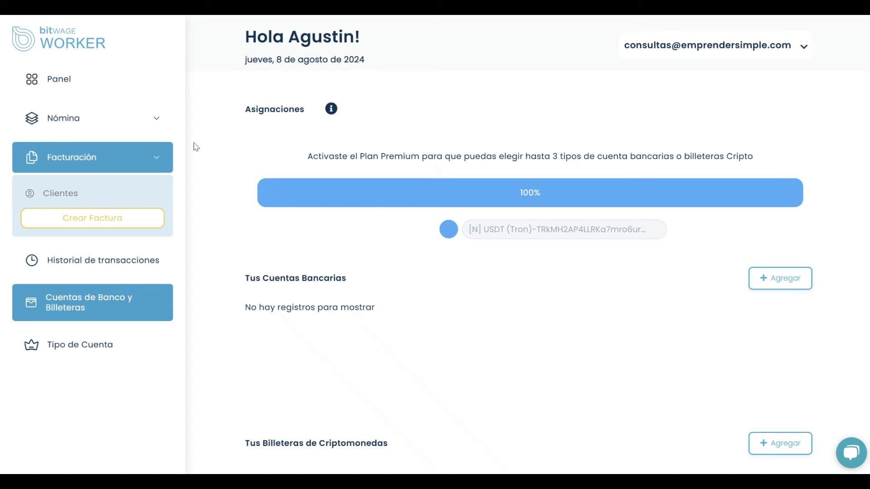
mouse_move(33, 58)
left_mouse_down()
mouse_move(130, 55)
mouse_move(144, 100)
mouse_move(187, 163)
mouse_move(198, 221)
left_mouse_up()
mouse_move(656, 117)
left_mouse_down()
mouse_move(632, 230)
mouse_move(471, 128)
left_mouse_up()
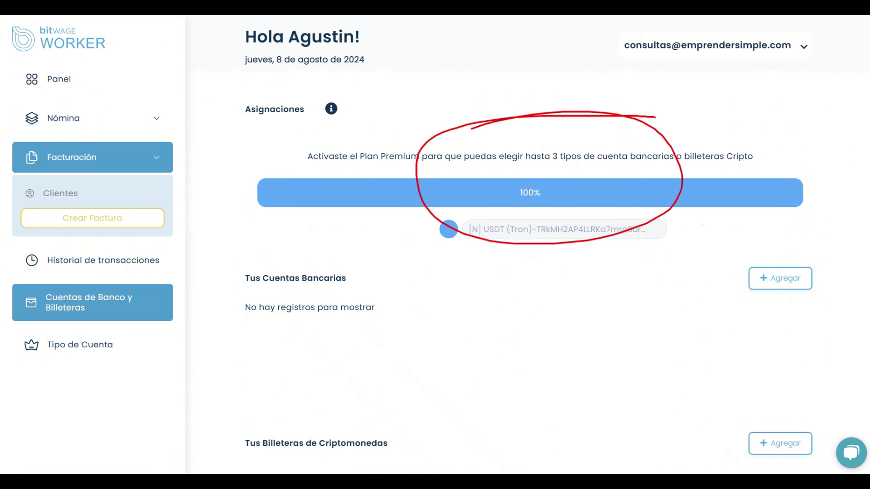